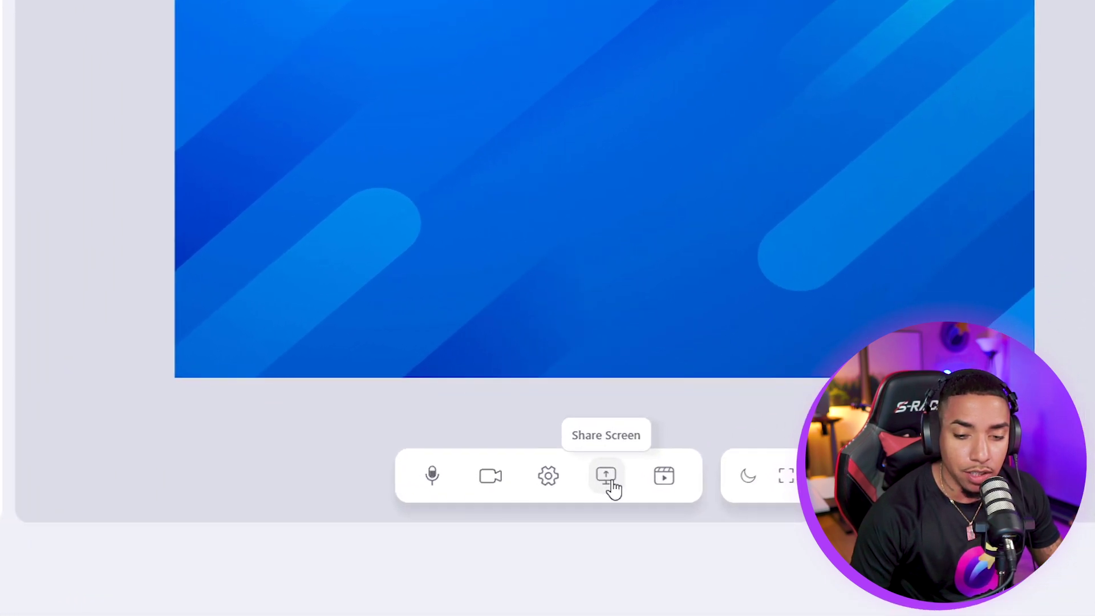
# Share the YouTube Townhall Chrome tab into the Evmux studio as a screen-share source.
pyautogui.click(484, 454)
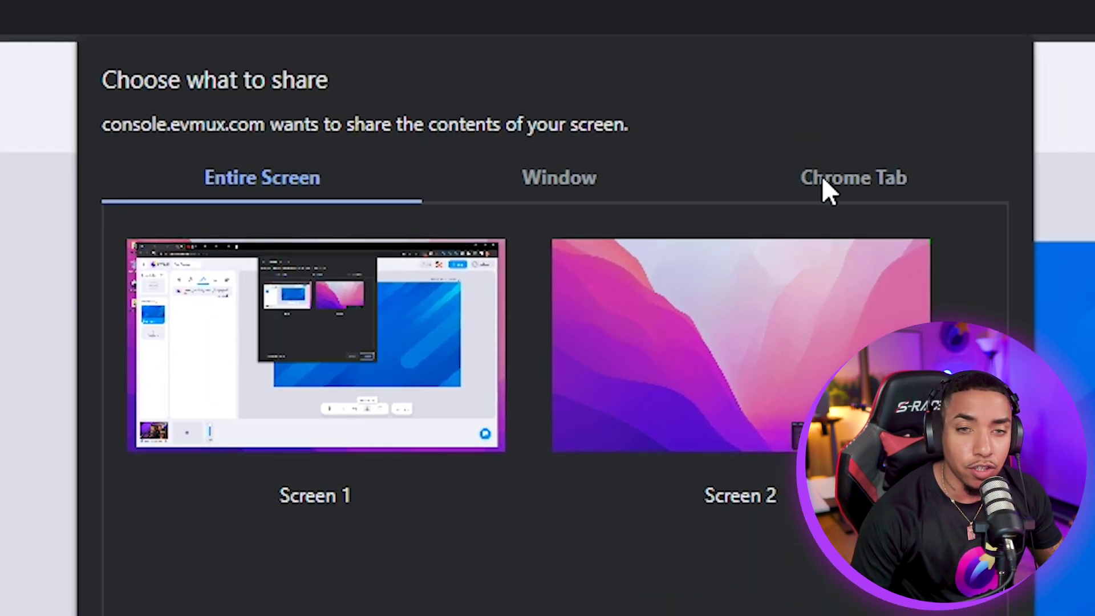
pyautogui.click(822, 177)
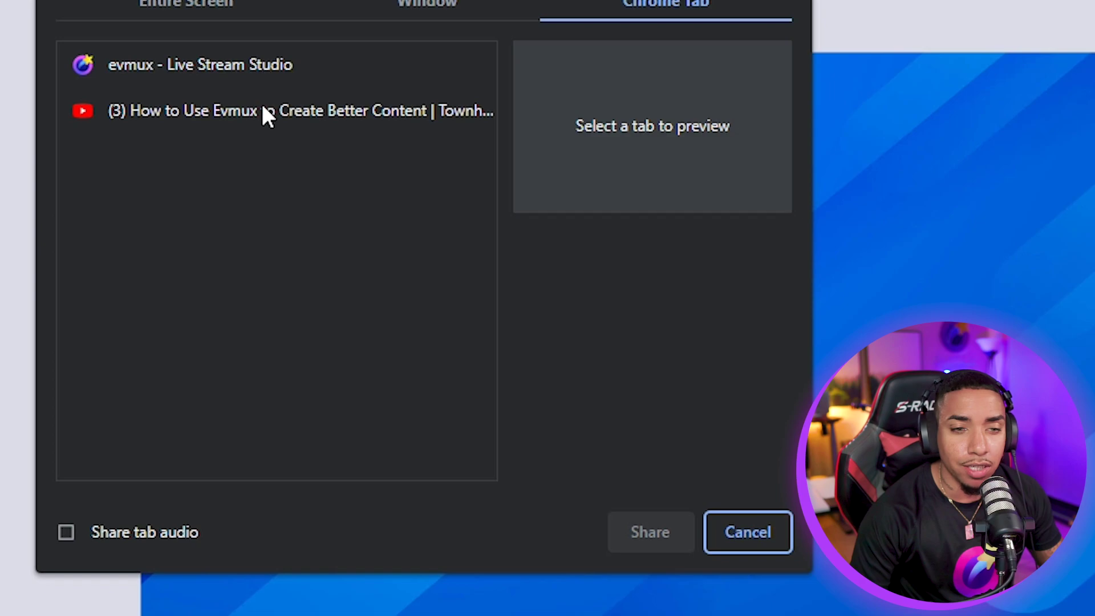
pyautogui.click(261, 105)
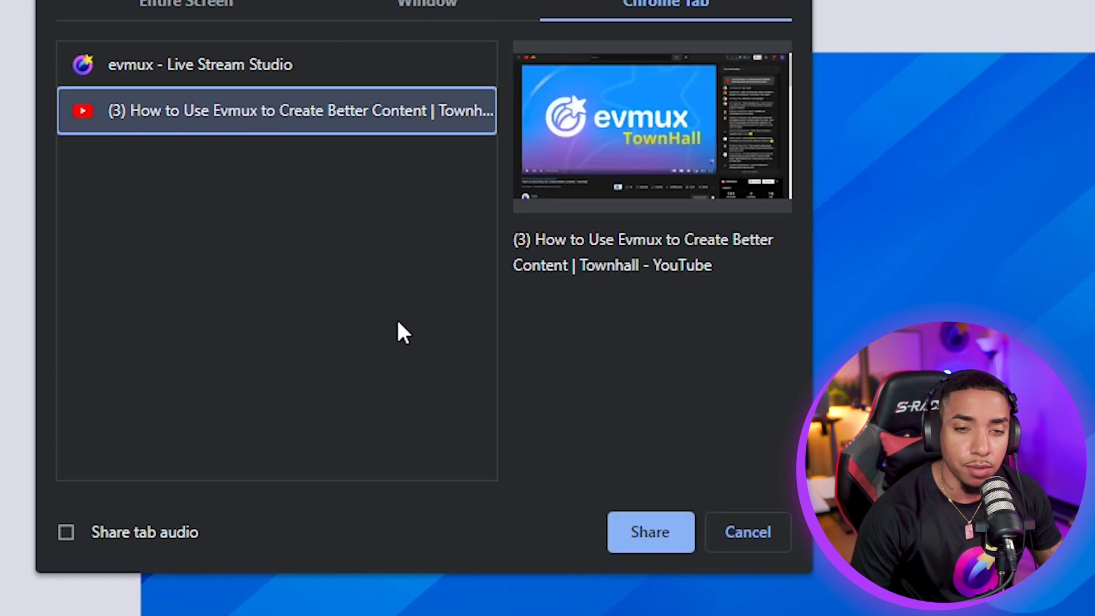
pyautogui.click(661, 533)
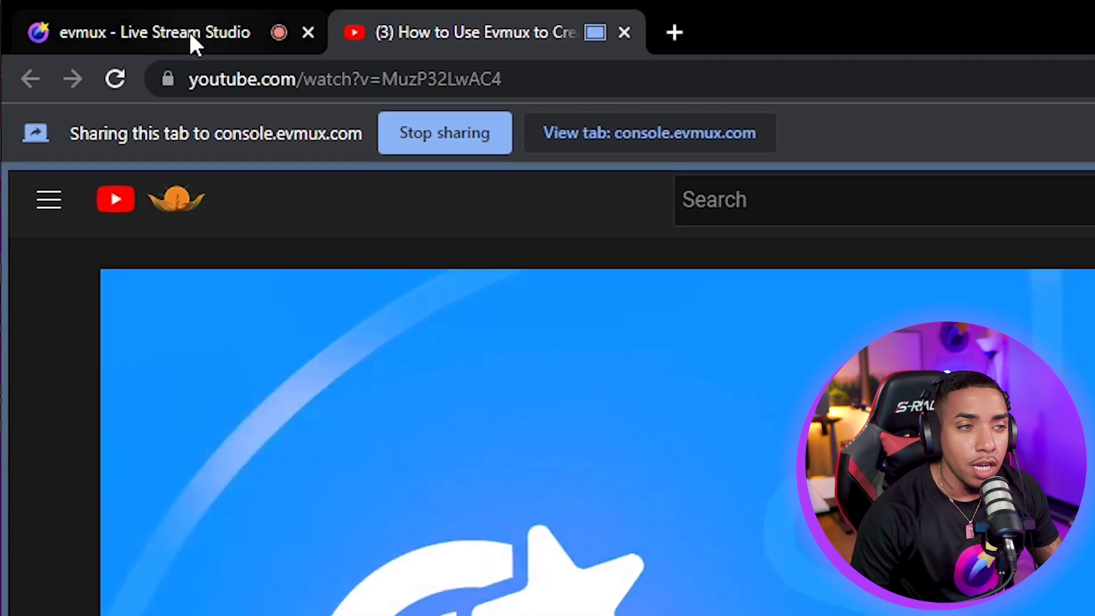
pyautogui.click(94, 22)
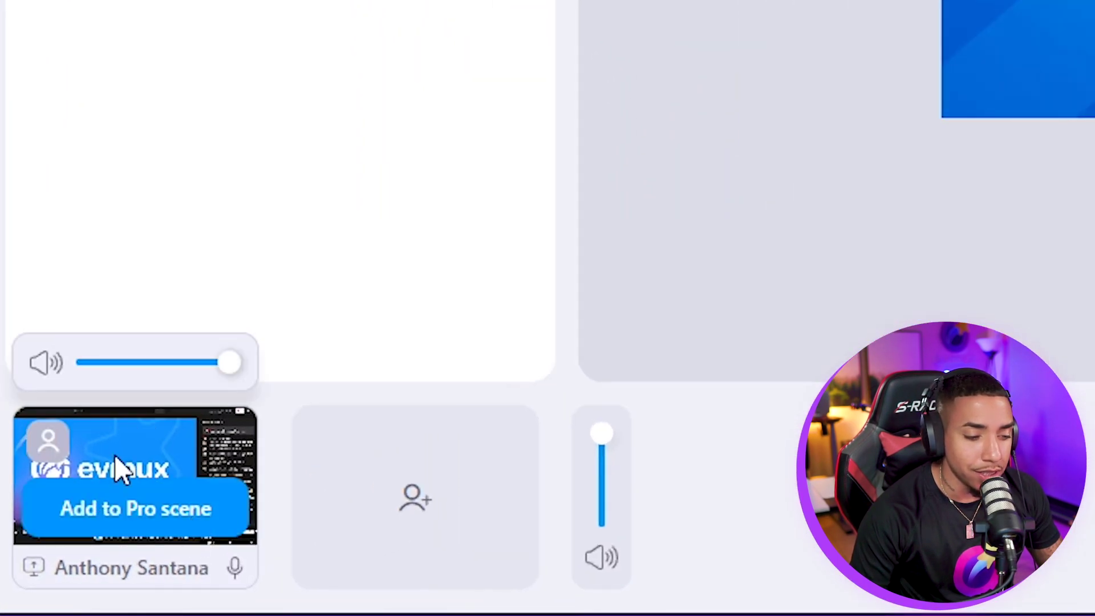
# Add the shared Townhall tab to the pro scene and scale it to fill most of the canvas.
pyautogui.click(215, 486)
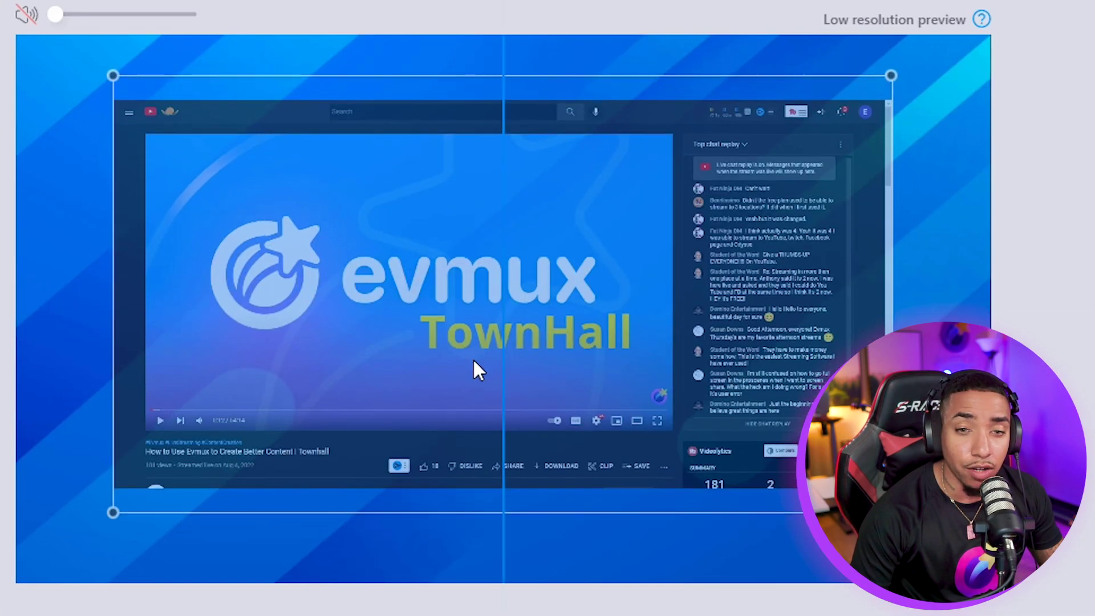
pyautogui.click(472, 360)
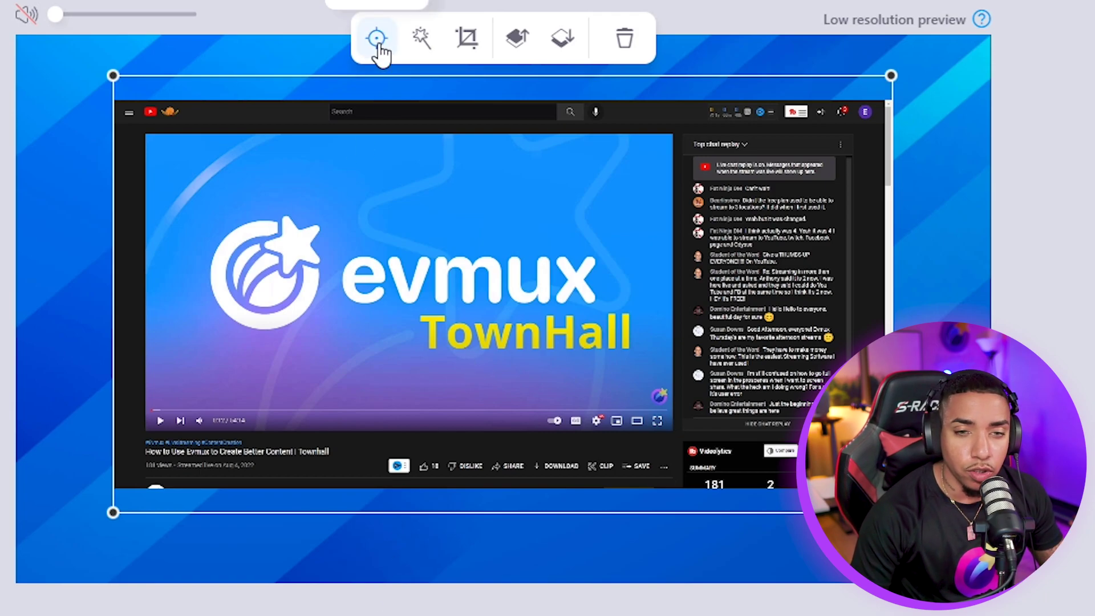
pyautogui.moveTo(112, 76); pyautogui.dragTo(13, 72)
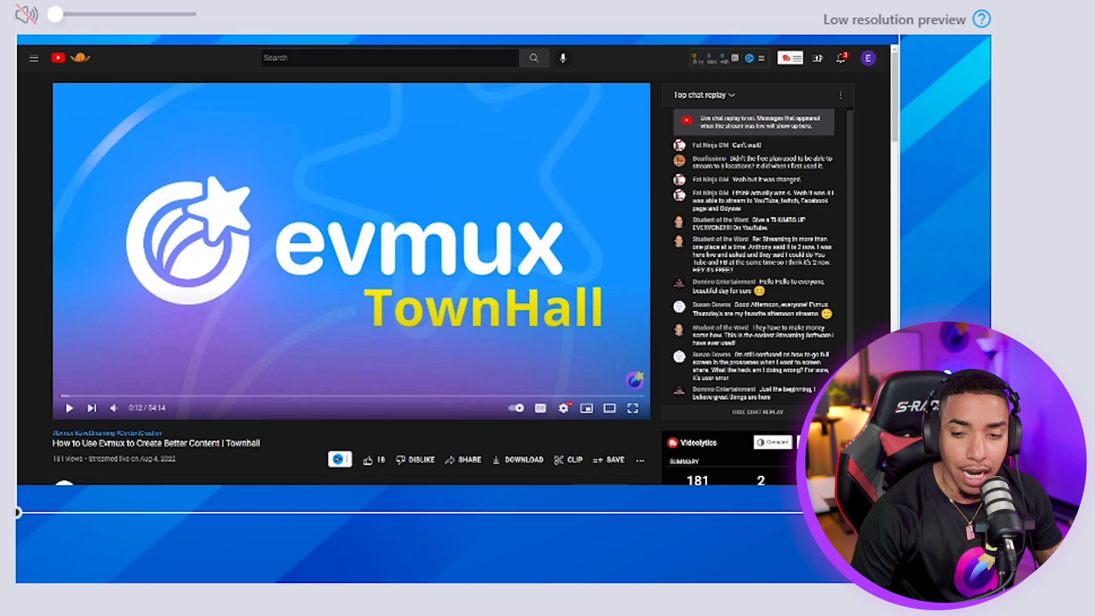
pyautogui.moveTo(899, 485); pyautogui.dragTo(978, 526)
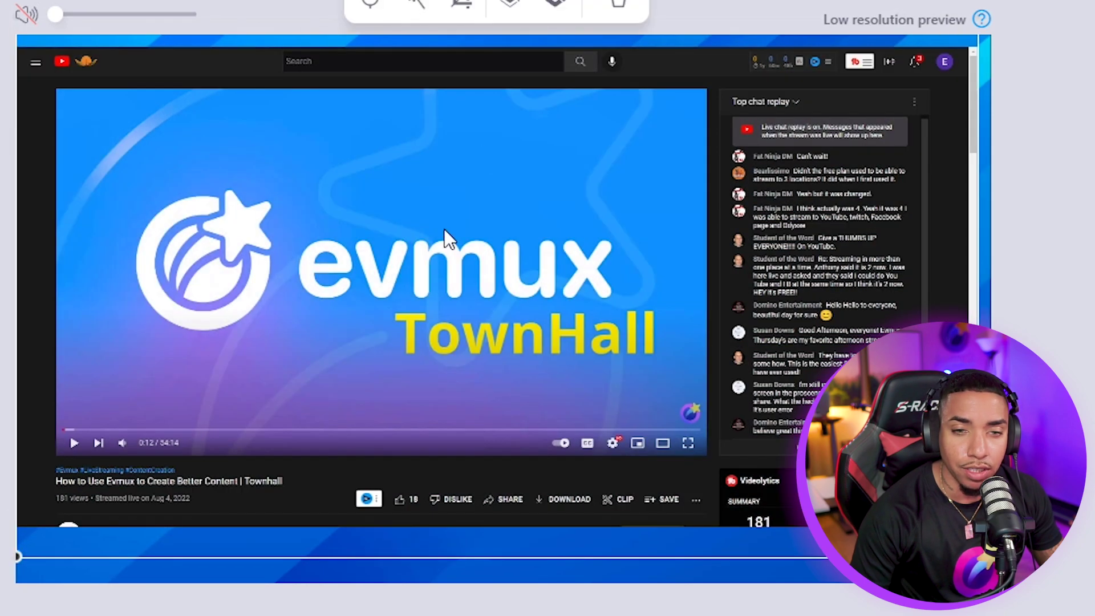
pyautogui.moveTo(444, 228); pyautogui.dragTo(435, 236)
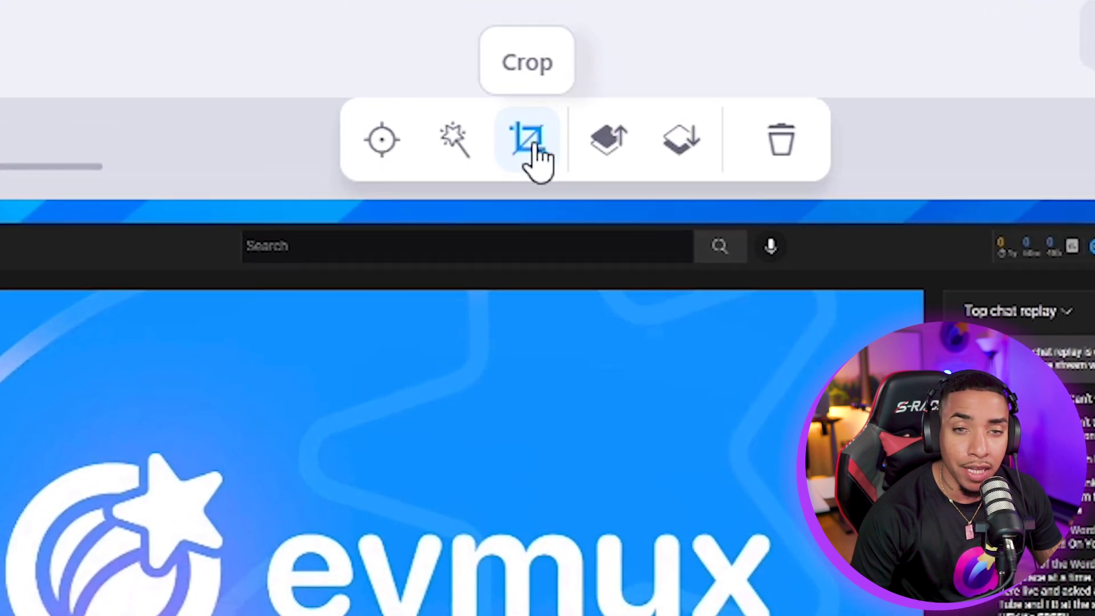
# Crop the screen share to only the live chat panel and enlarge it along the right side.
pyautogui.click(528, 140)
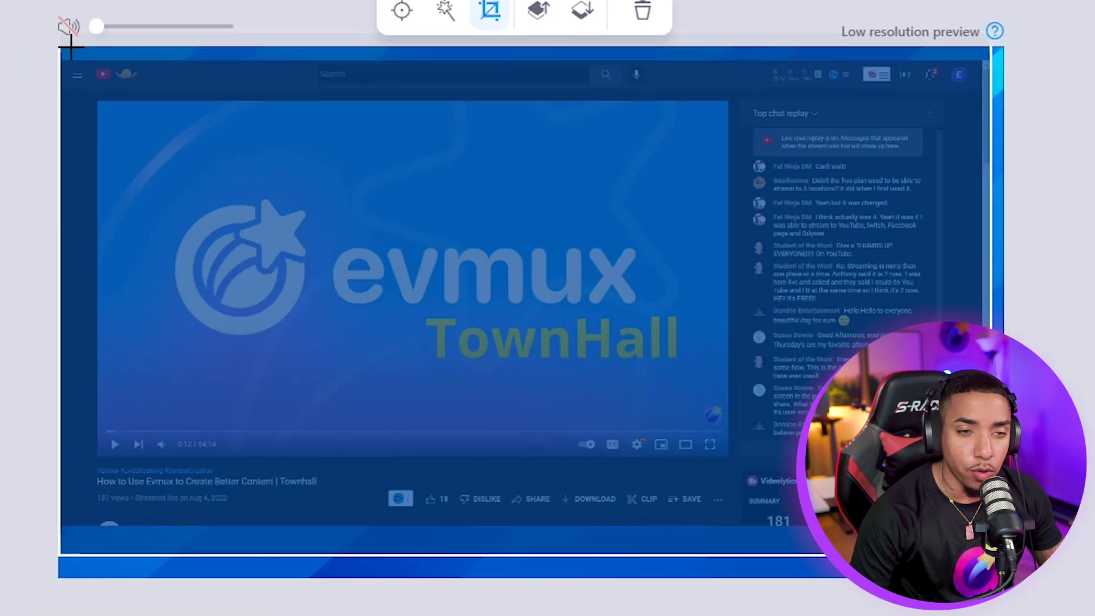
pyautogui.moveTo(70, 49); pyautogui.dragTo(737, 46)
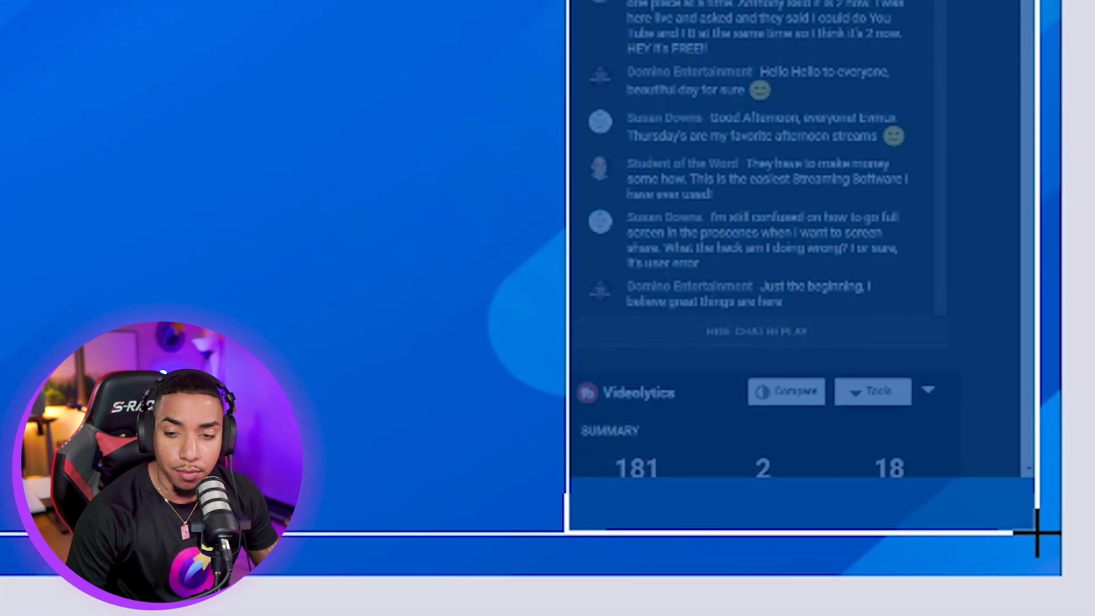
pyautogui.moveTo(1038, 532); pyautogui.dragTo(975, 348)
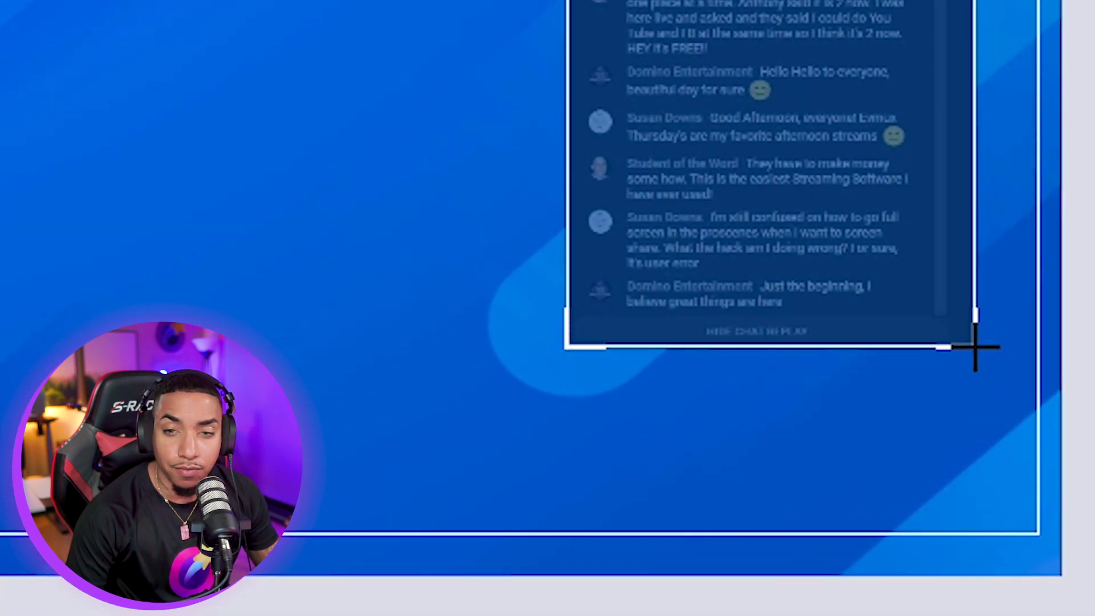
pyautogui.click(302, 560)
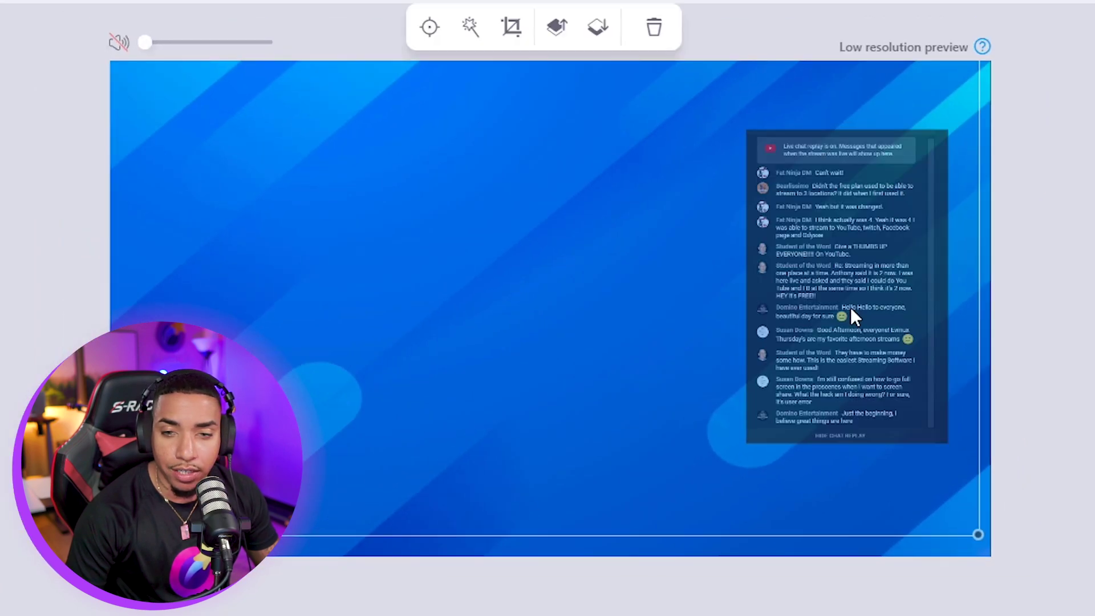
pyautogui.moveTo(757, 531); pyautogui.dragTo(865, 594)
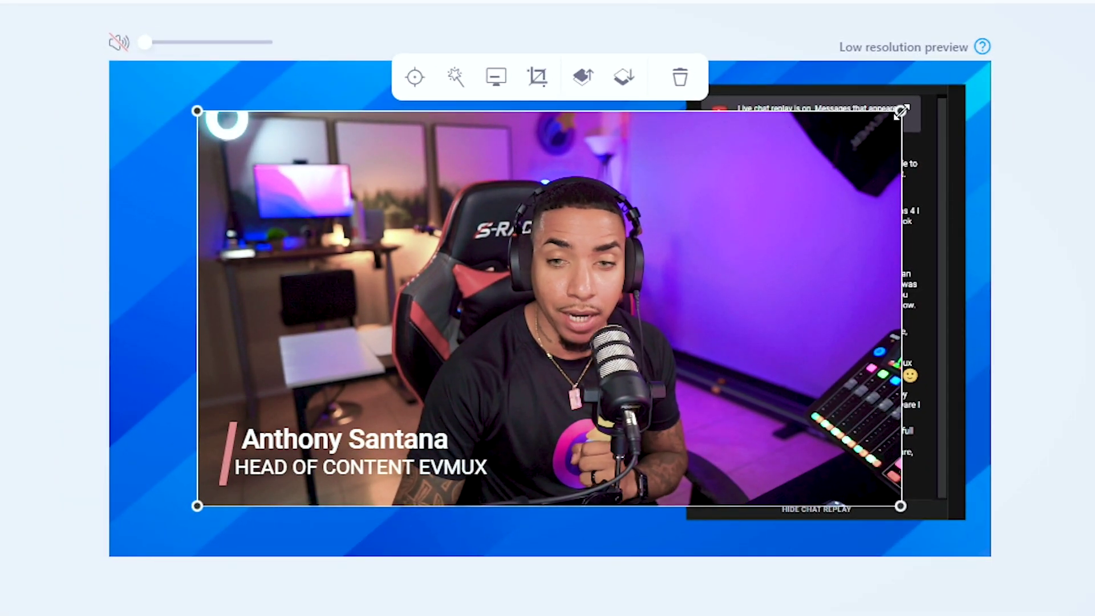
# Shrink the webcam feed and place it left of the live chat, centred vertically.
pyautogui.moveTo(901, 112); pyautogui.dragTo(686, 152)
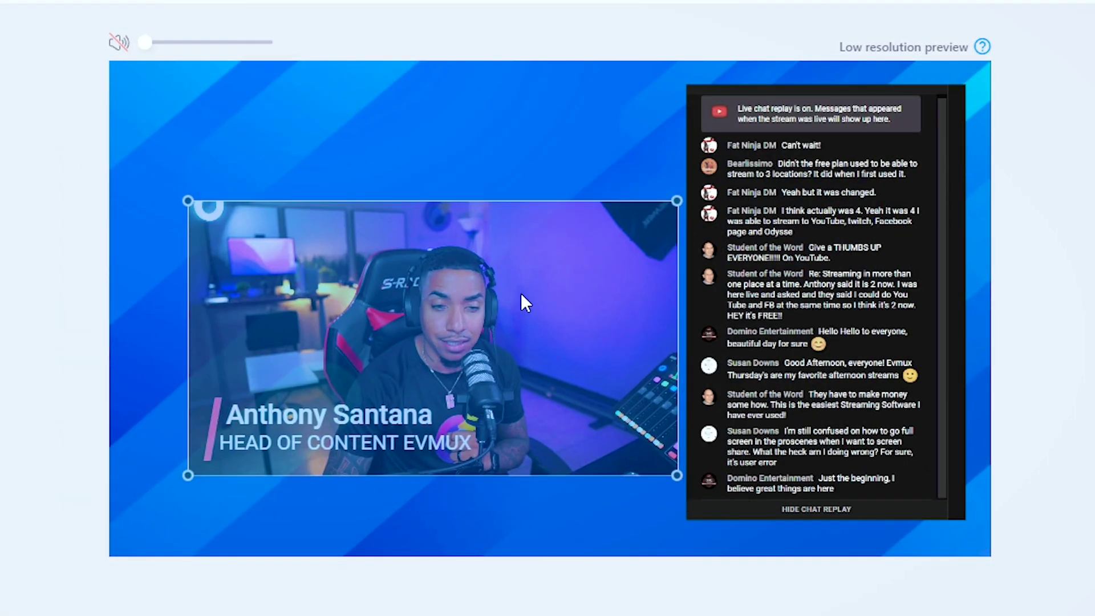
pyautogui.moveTo(521, 294); pyautogui.dragTo(506, 303)
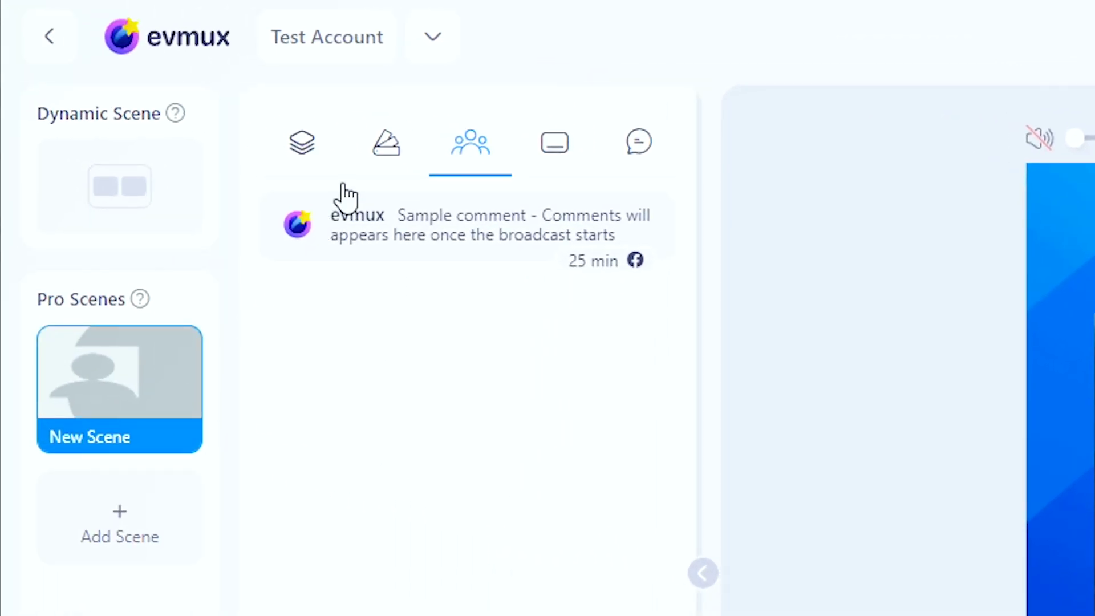
# Show the scene's layer list in the side panel.
pyautogui.click(86, 114)
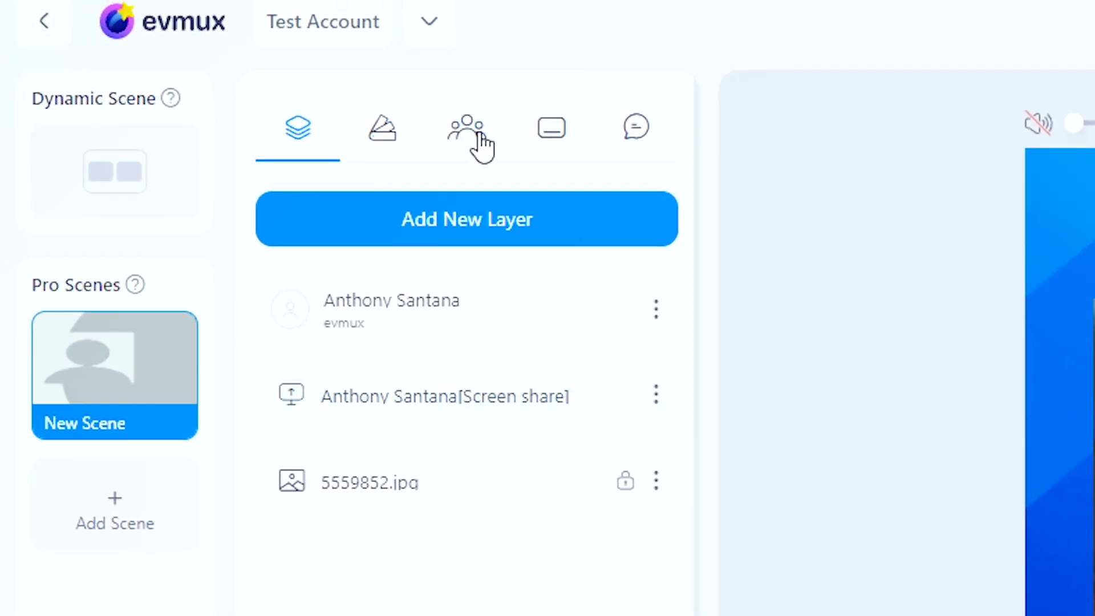
# Show the sample viewer comment as an on-screen banner along the bottom of the scene.
pyautogui.click(482, 146)
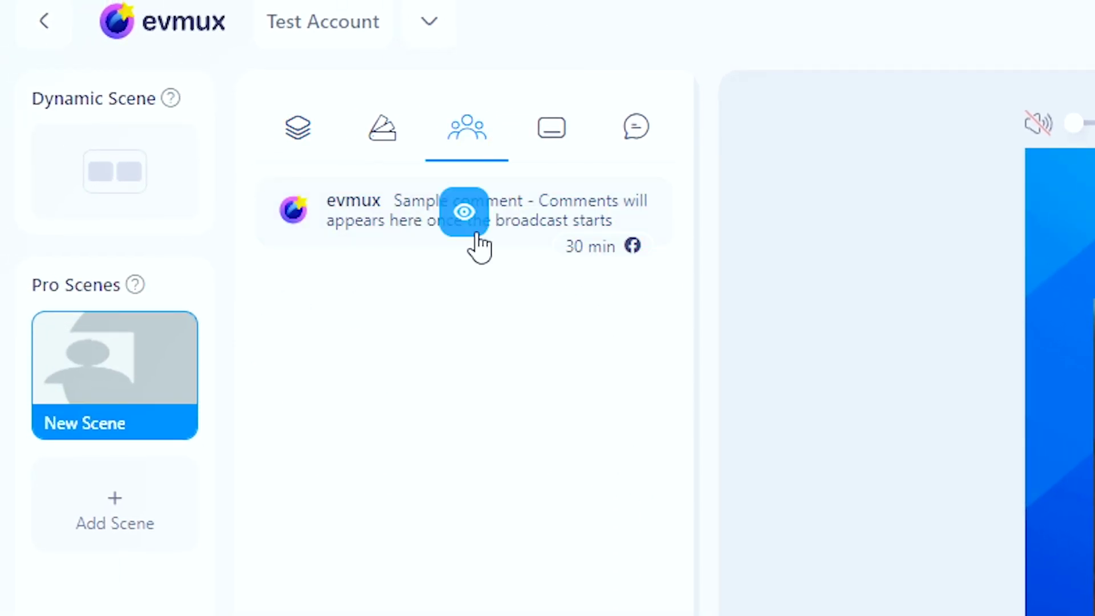
pyautogui.click(516, 228)
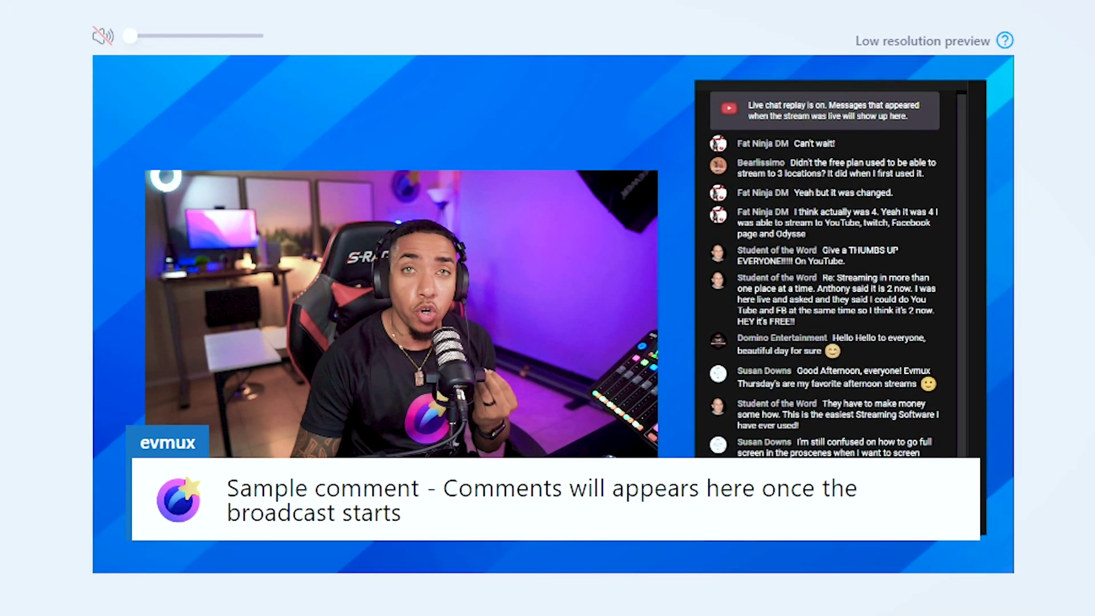